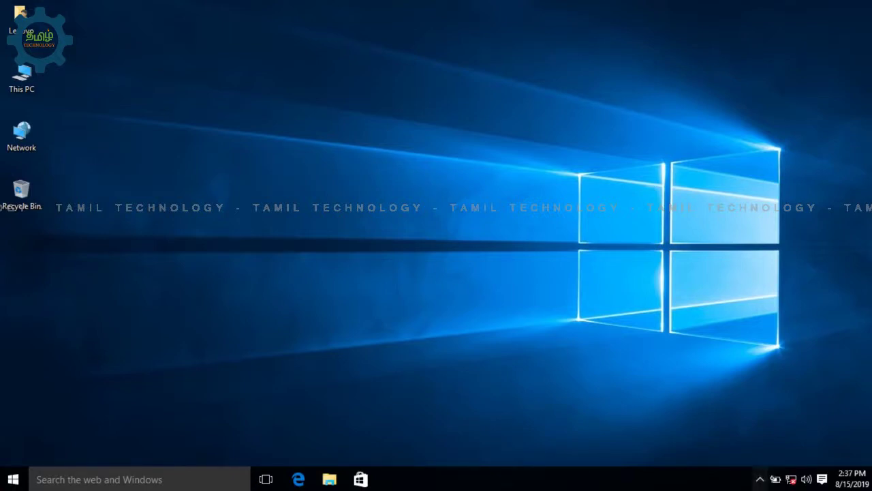
Show and close the hidden notification area icons, then bring up the Start menu.
click(759, 479)
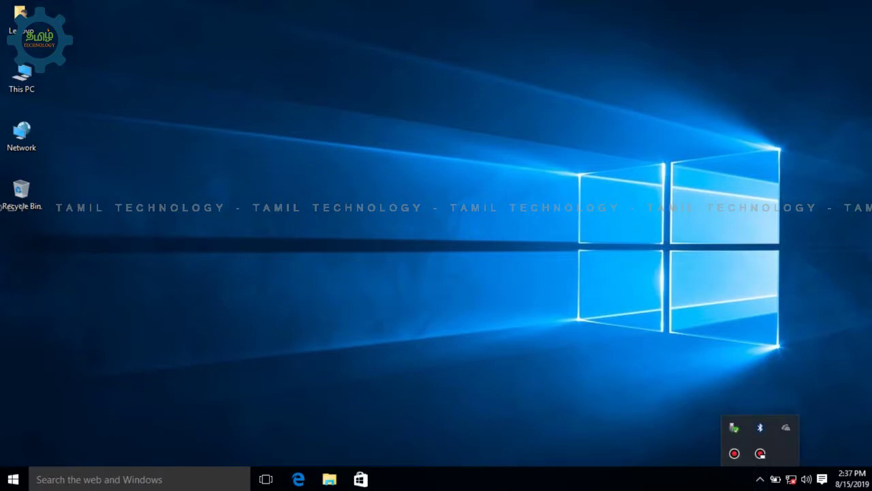
click(21, 194)
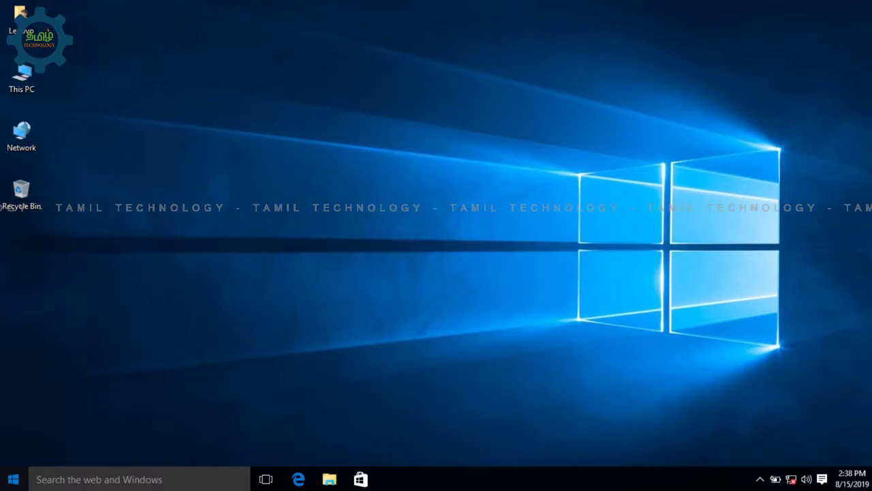
key(super)
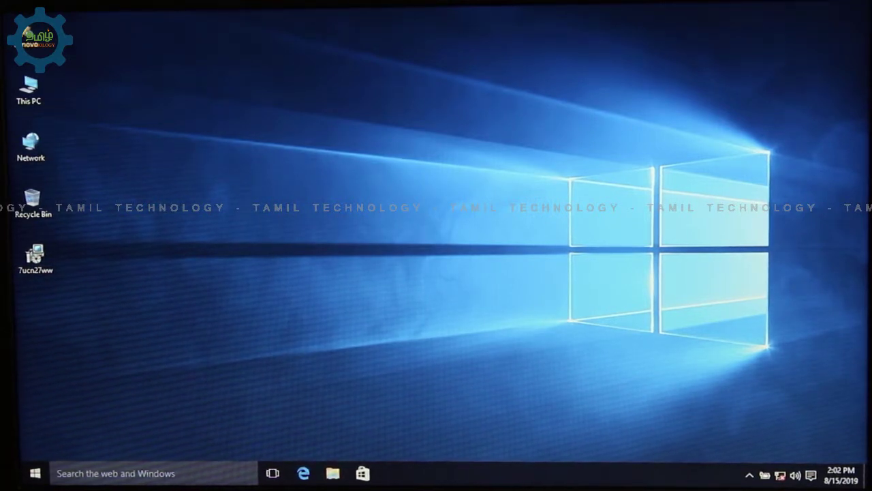
Restart the computer from the Start menu's Power options.
click(37, 475)
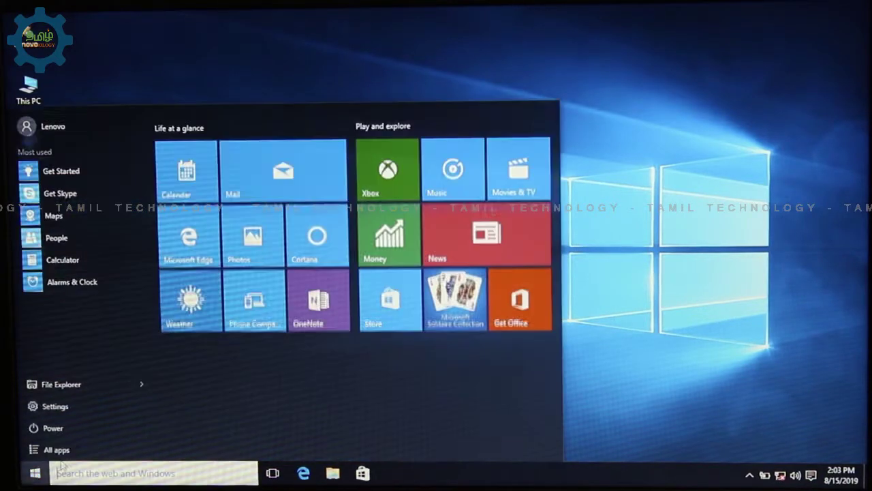
click(80, 420)
click(91, 403)
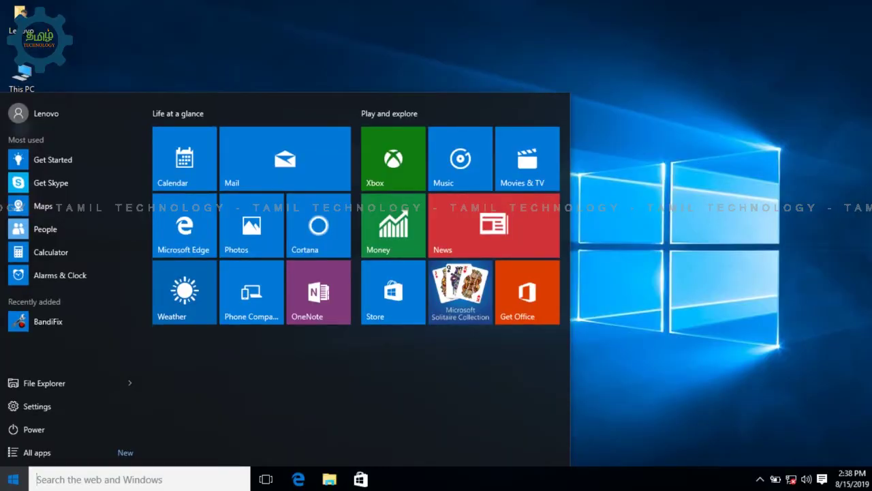
Launch Control Panel via Run with 'control' and view all items as Small icons.
key(Escape)
key(super+r)
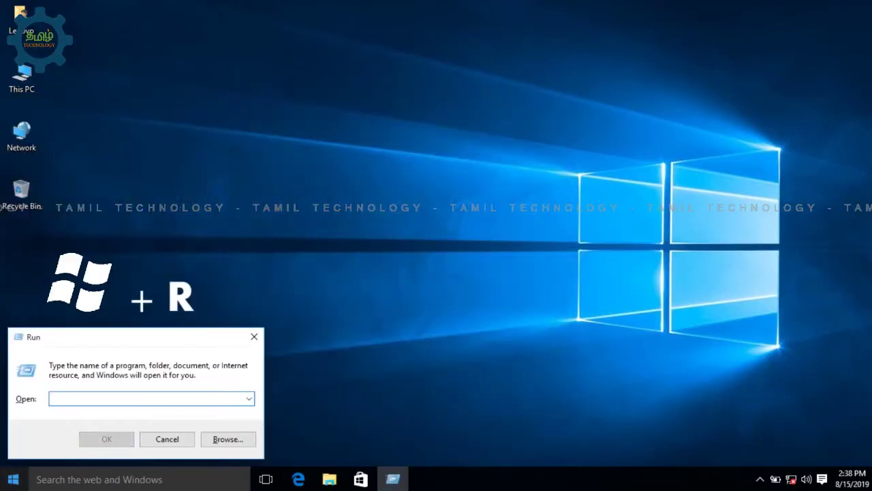
text(co)
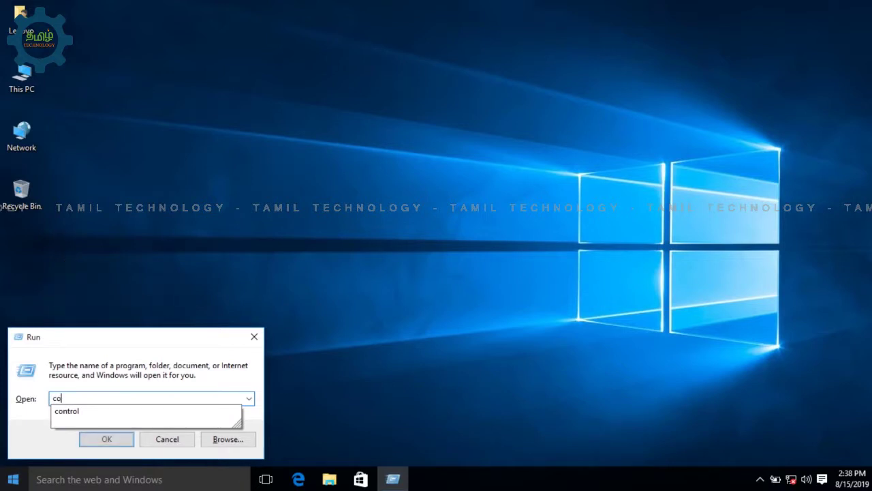
text(ntrol)
key(Down)
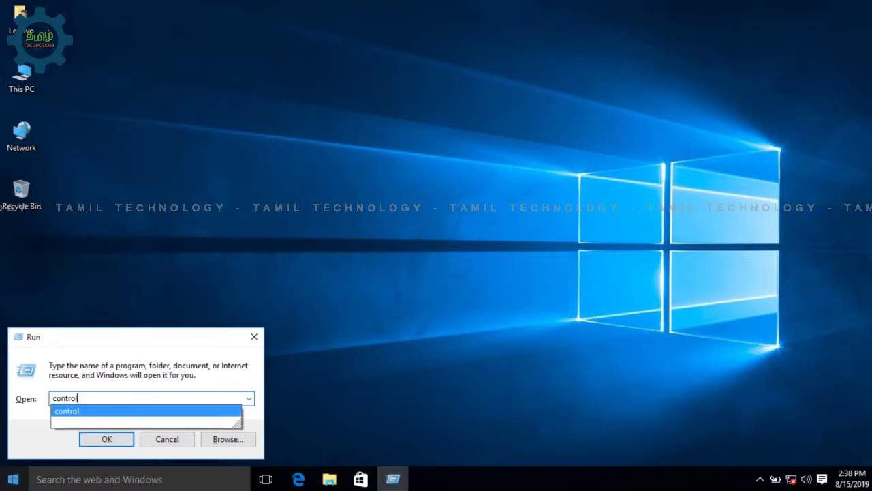
key(Return)
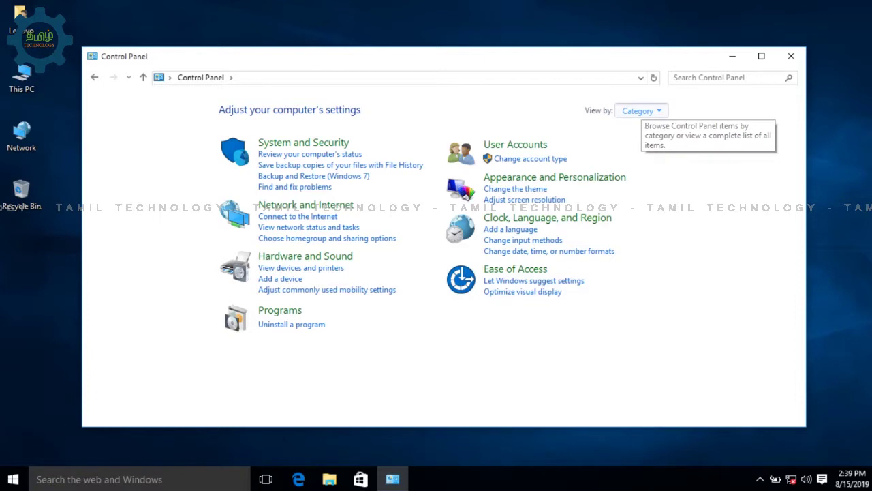
click(641, 111)
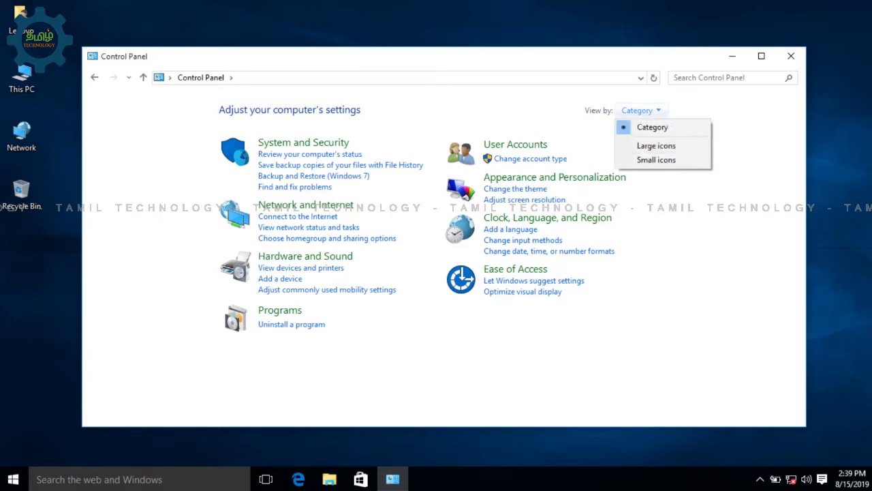
click(657, 160)
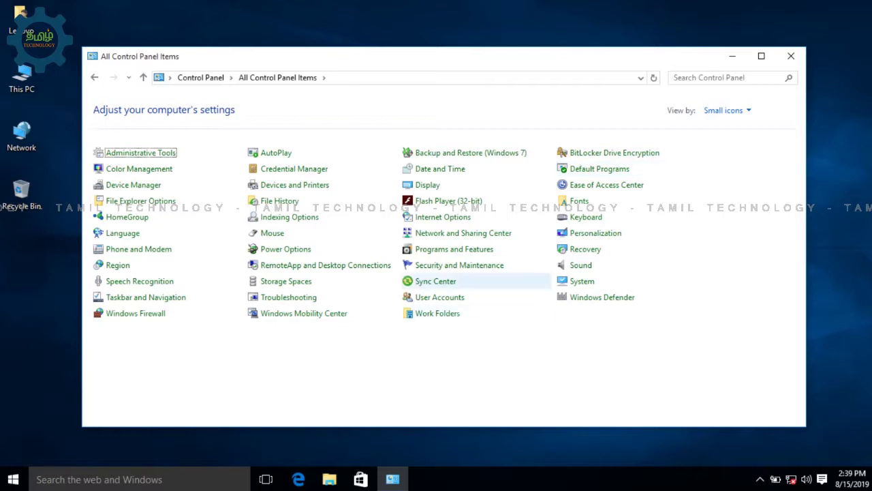
In User Accounts, create and confirm a new password for the Lenovo account.
click(439, 297)
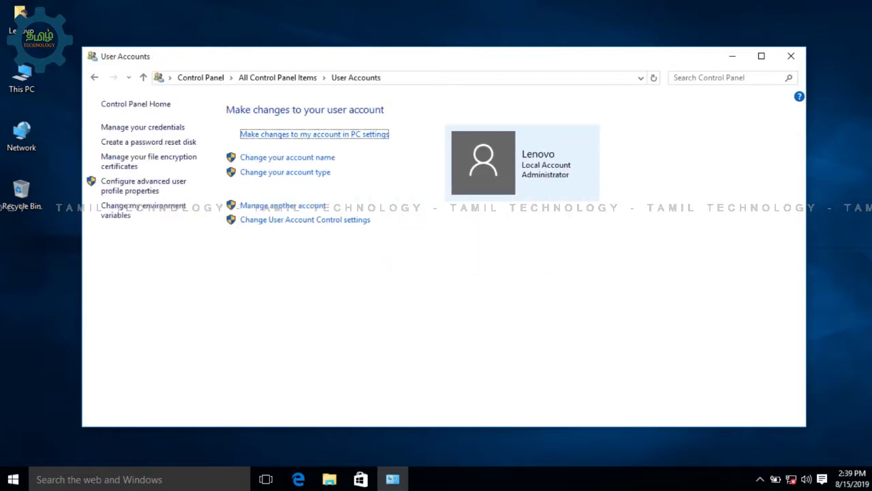
click(282, 205)
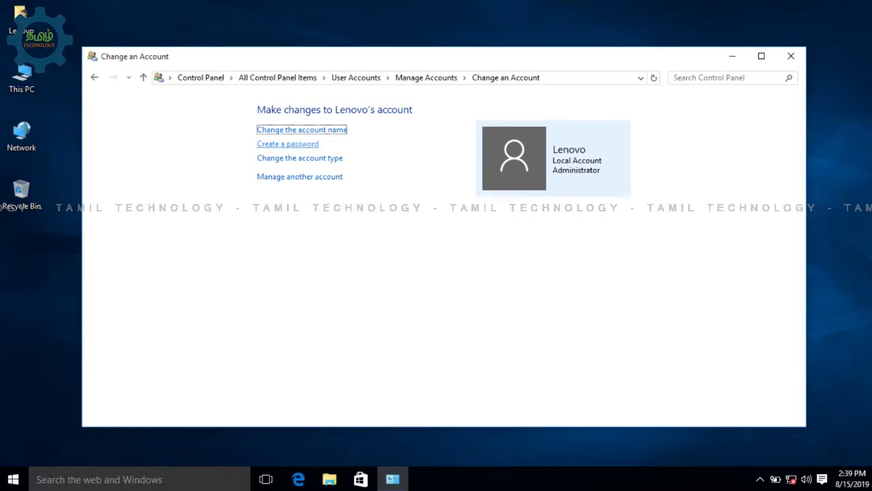
click(287, 143)
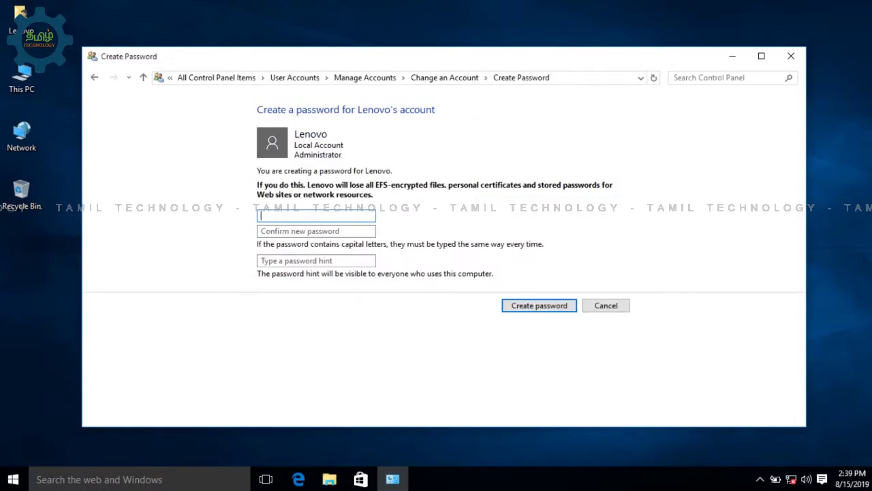
text(12)
click(316, 231)
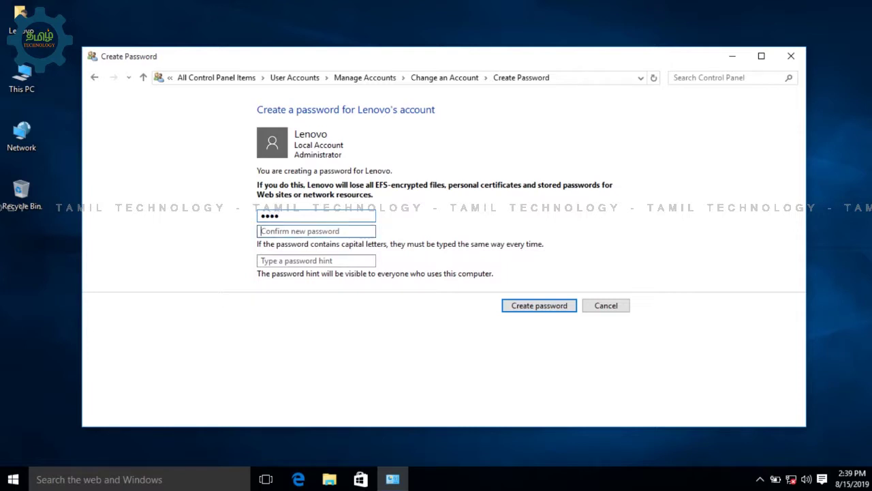
text(123)
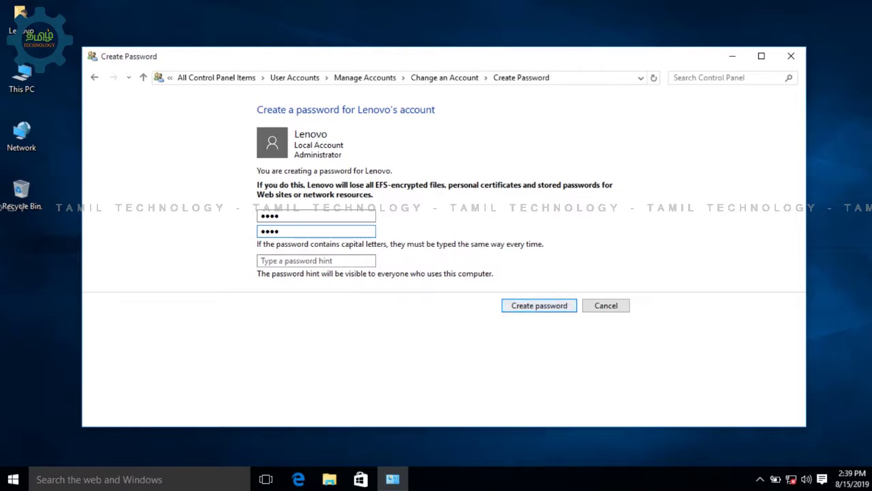
key(Return)
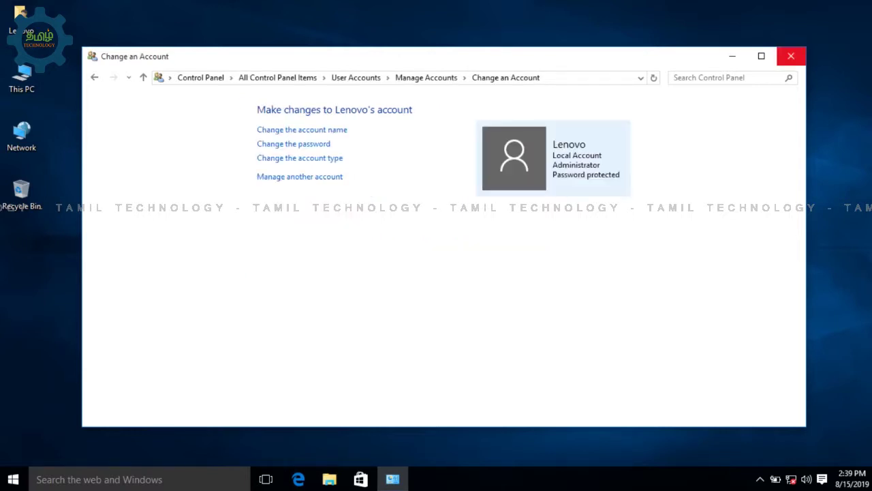
Close the account window and open Computer Management through This PC's Manage command.
click(791, 56)
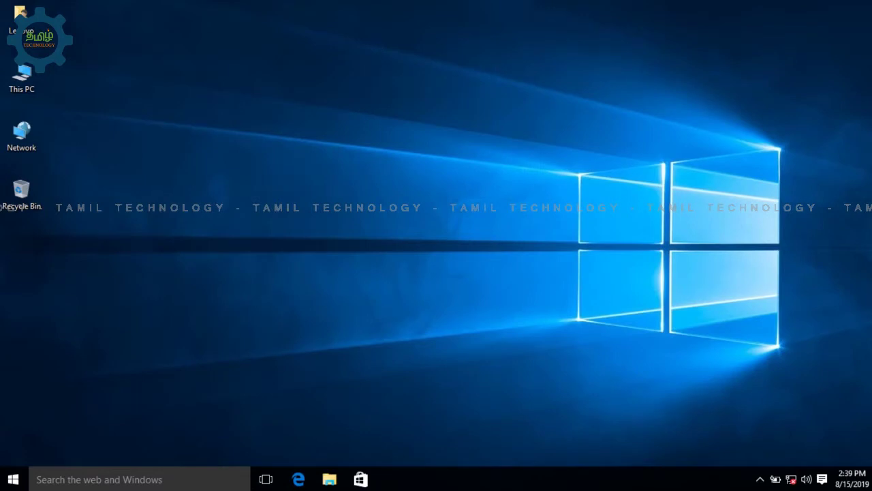
key(super)
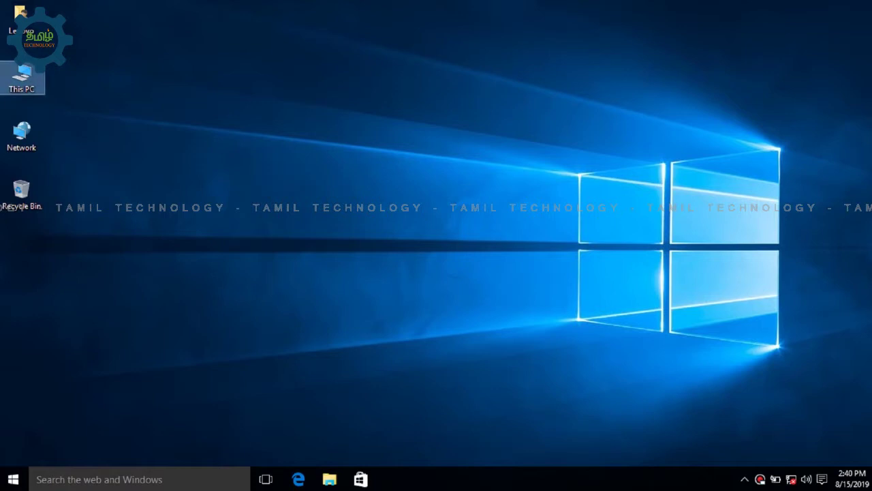
right_click(77, 80)
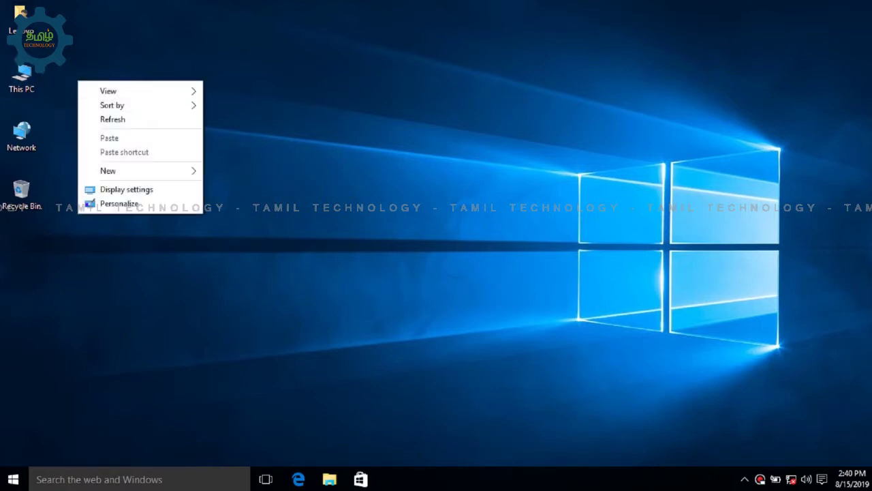
click(17, 74)
right_click(18, 75)
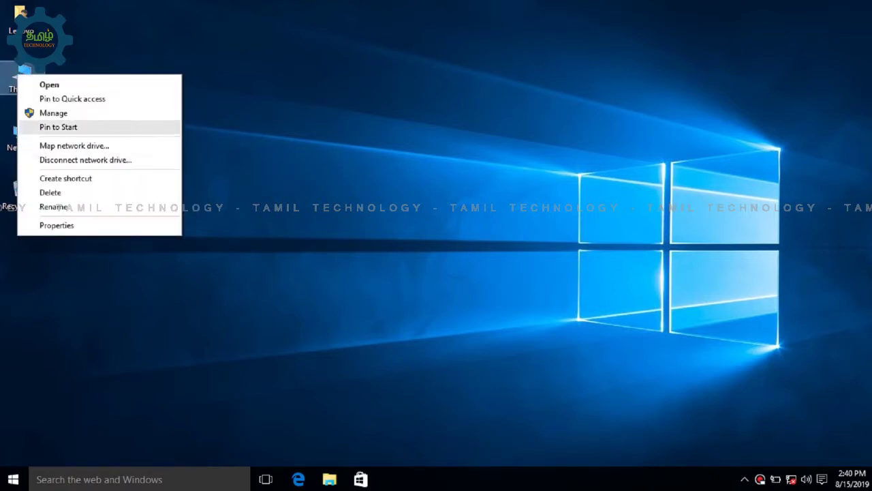
click(53, 112)
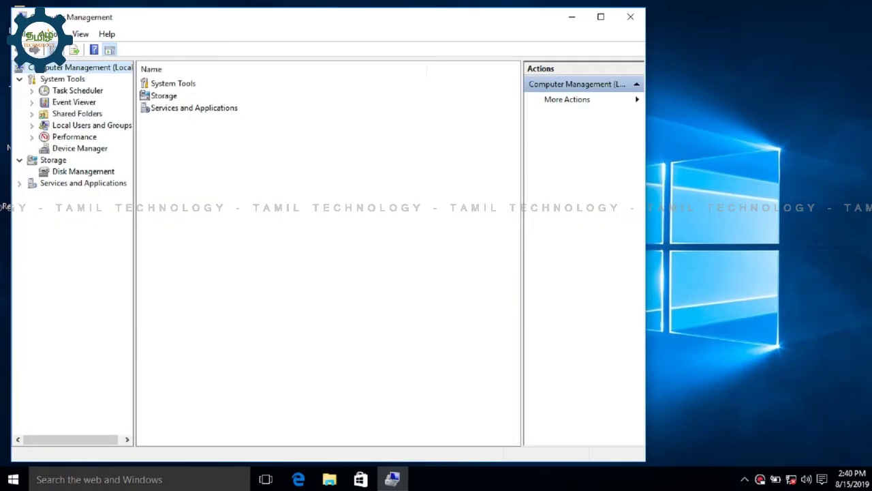
In Local Users and Groups > Users, choose Set Password for the Lenovo account.
click(91, 125)
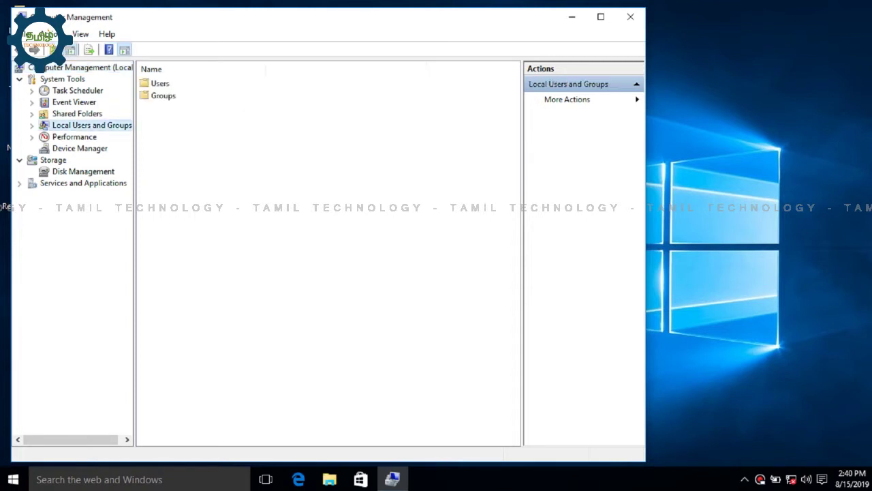
double_click(160, 83)
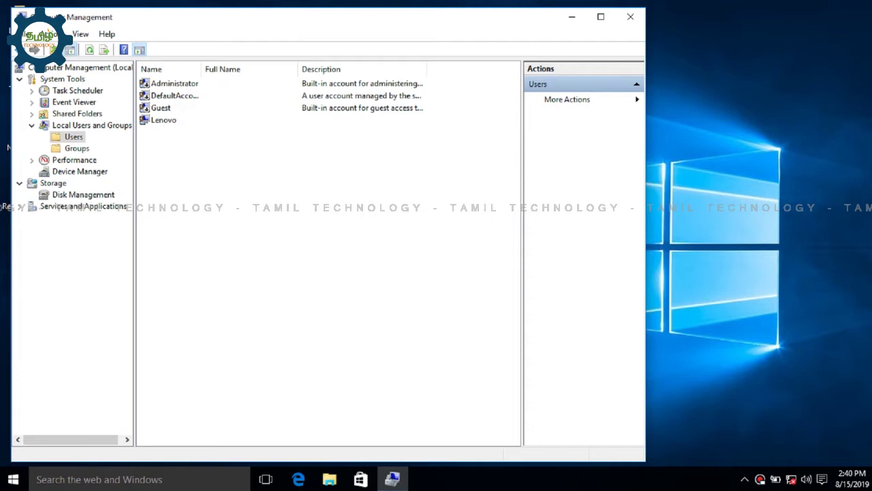
click(163, 120)
right_click(167, 121)
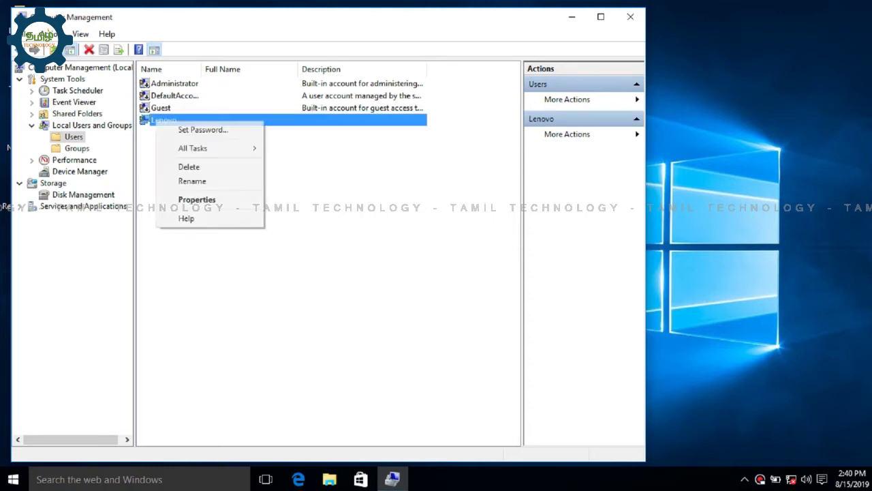
click(204, 129)
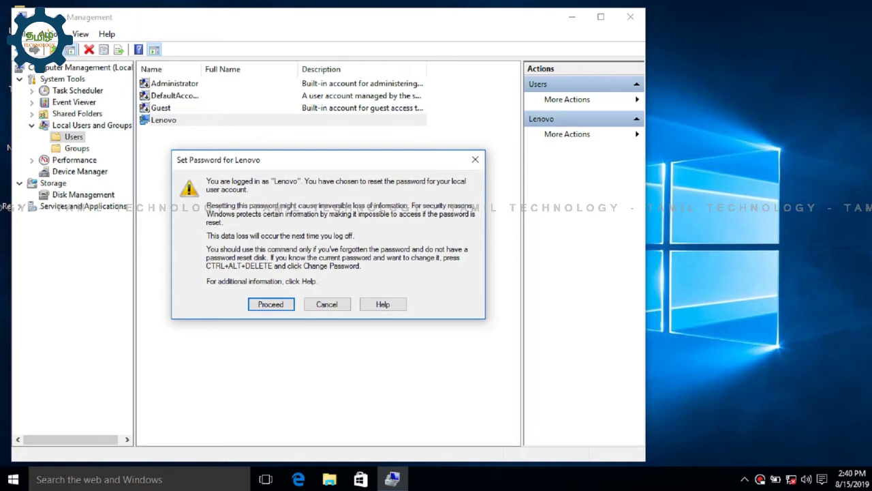
Proceed past the warning, enter and confirm the new password, then close Computer Management.
key(Return)
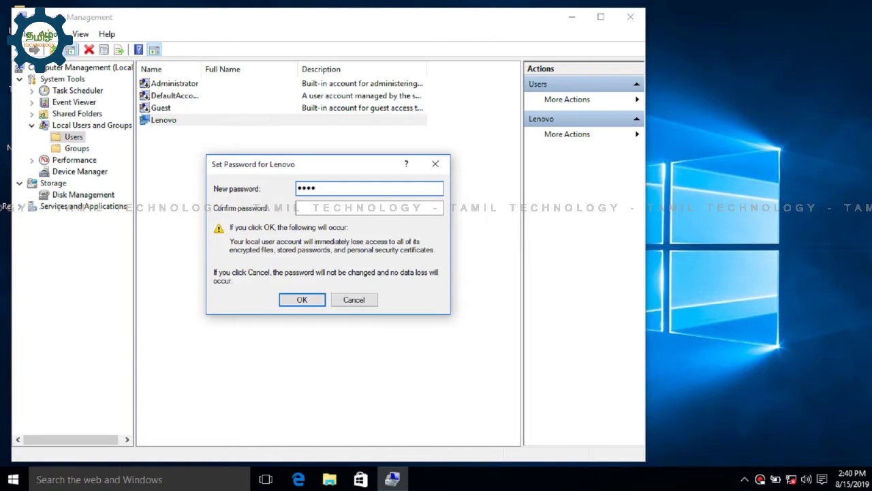
click(300, 207)
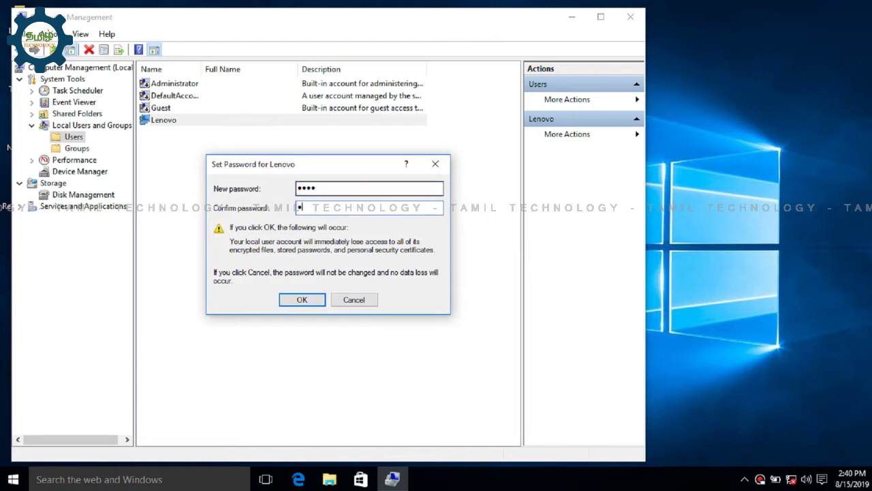
text(12)
key(Return)
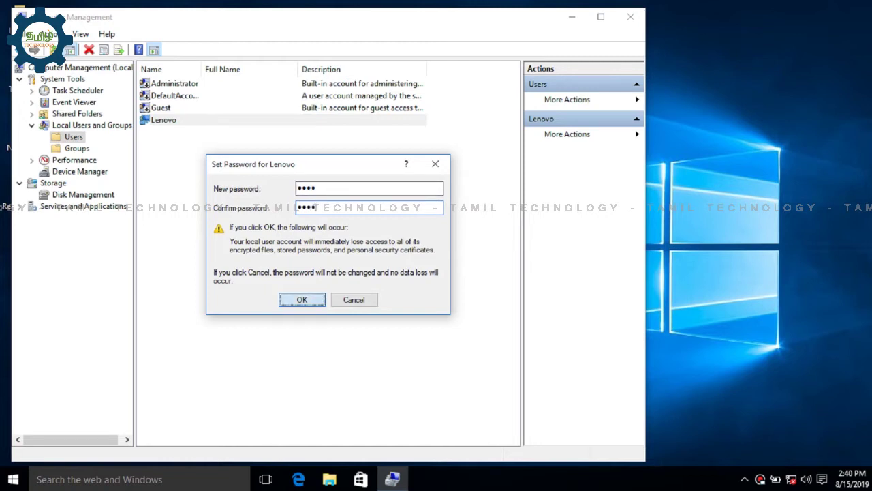
key(Return)
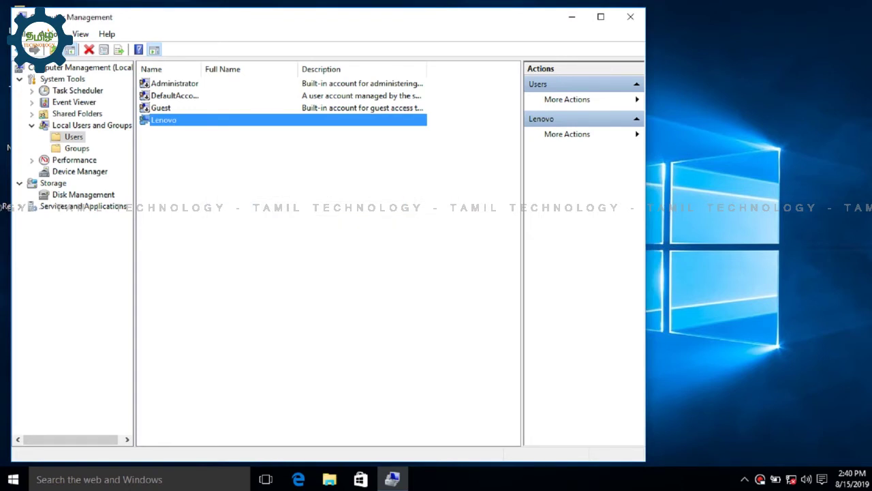
click(630, 17)
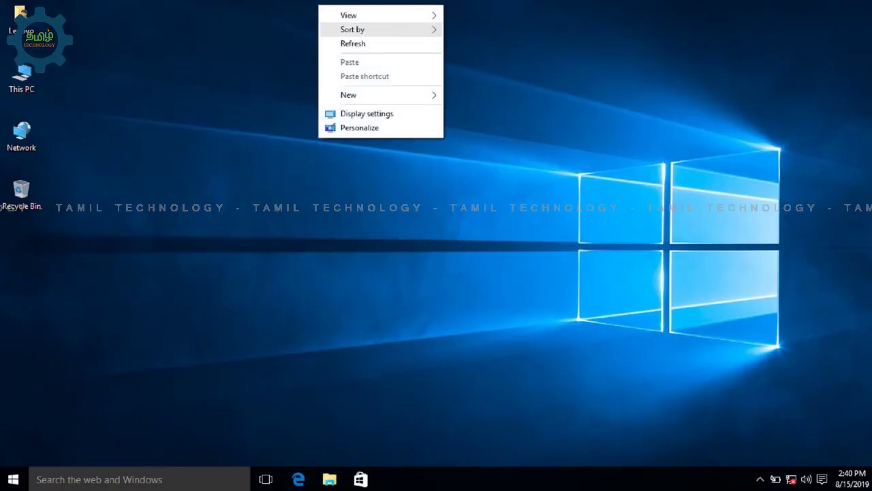
click(353, 43)
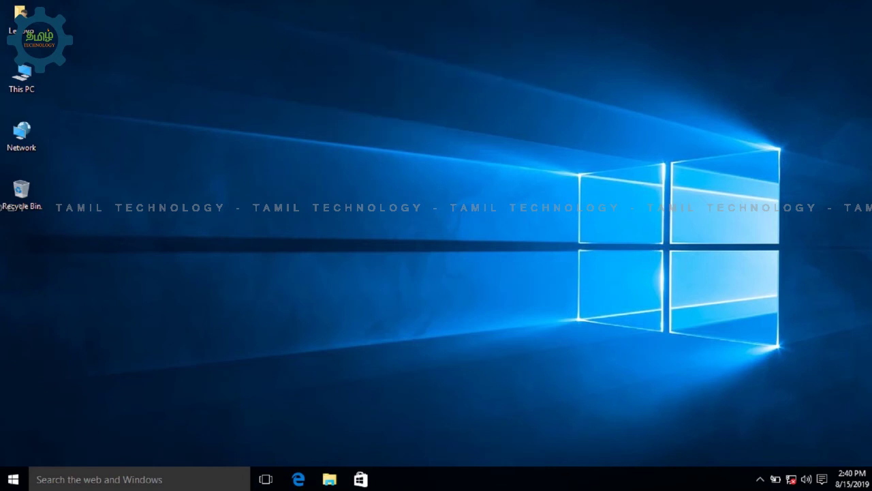
right_click(289, 61)
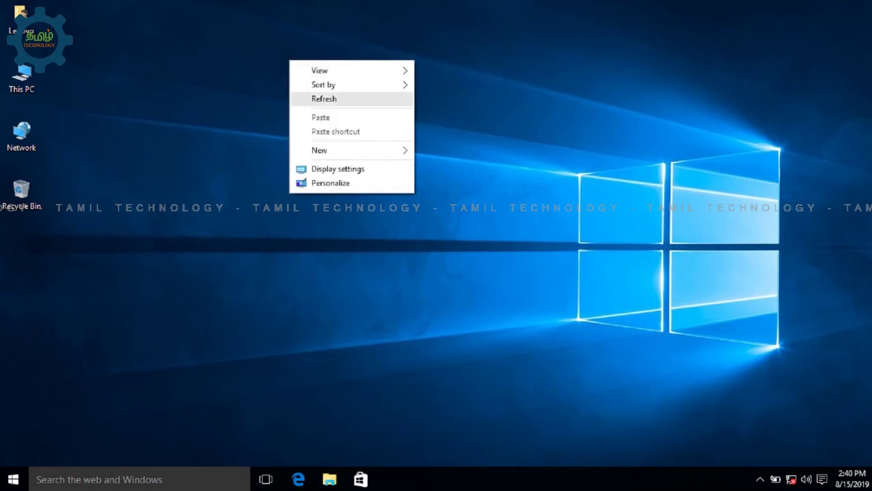
key(Return)
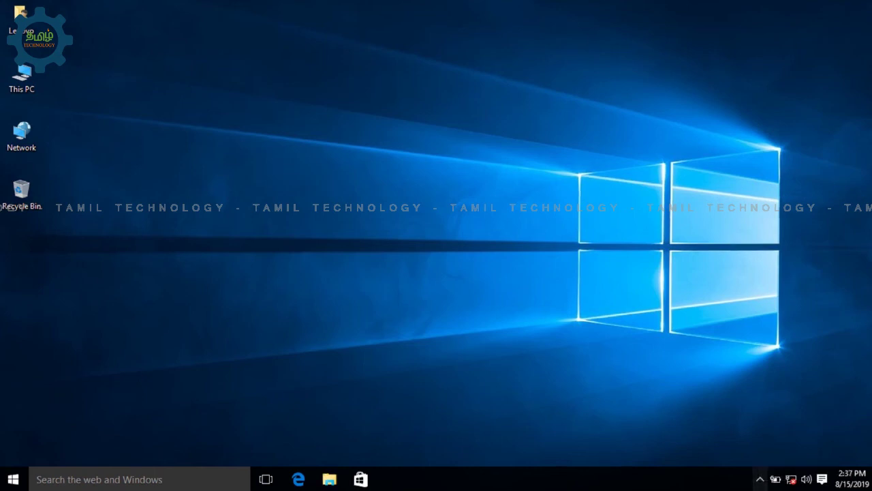
click(759, 480)
key(Escape)
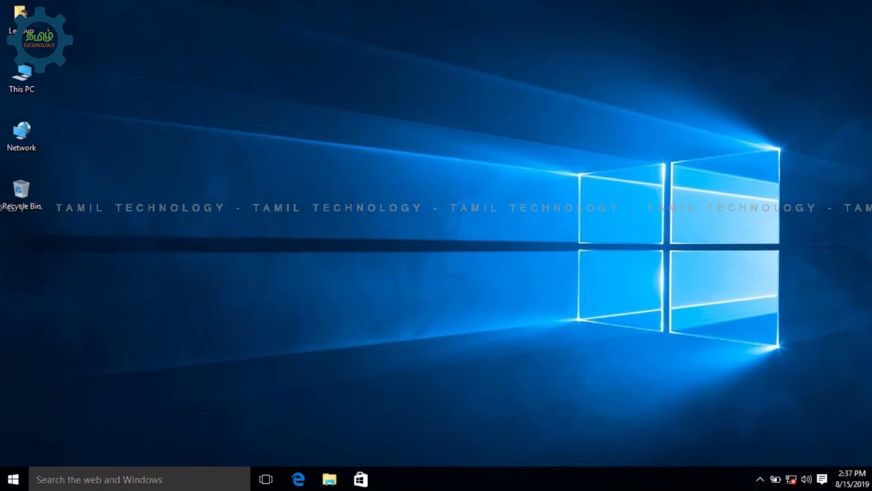